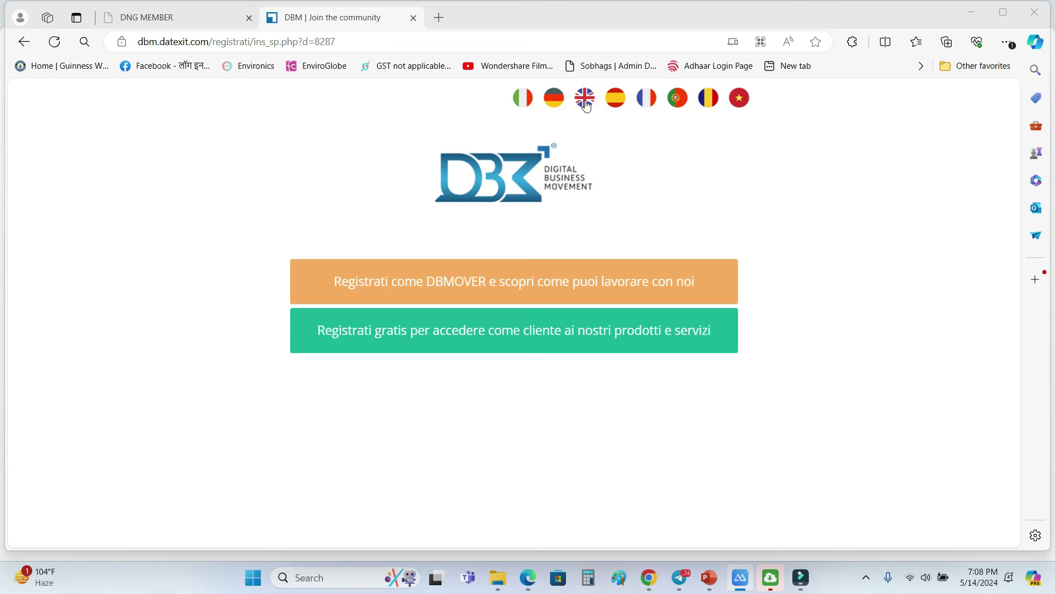
Step: Switch the registration page to English and start the registration as a DBMOVER
click(586, 104)
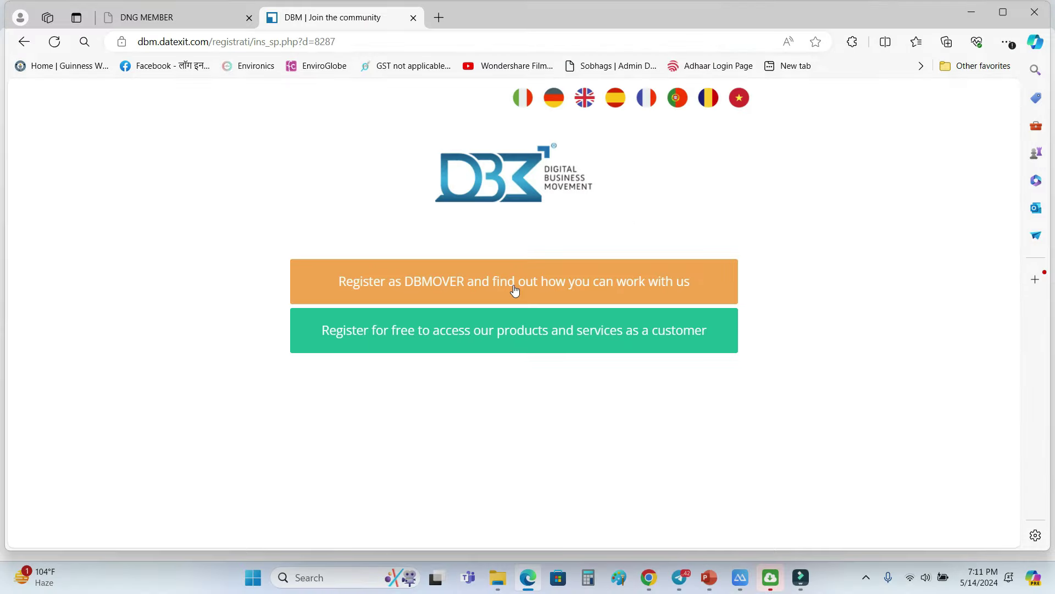
click(514, 291)
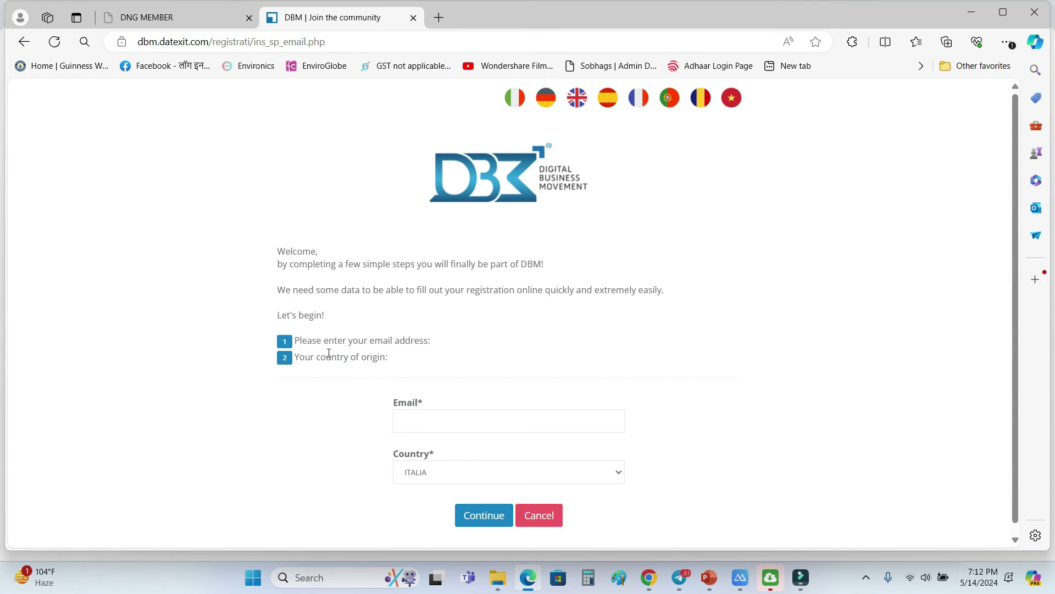
Step: Enter the registrant's email address, choose INDIA as the country and continue to the details form
scroll(468, 421, down, 1)
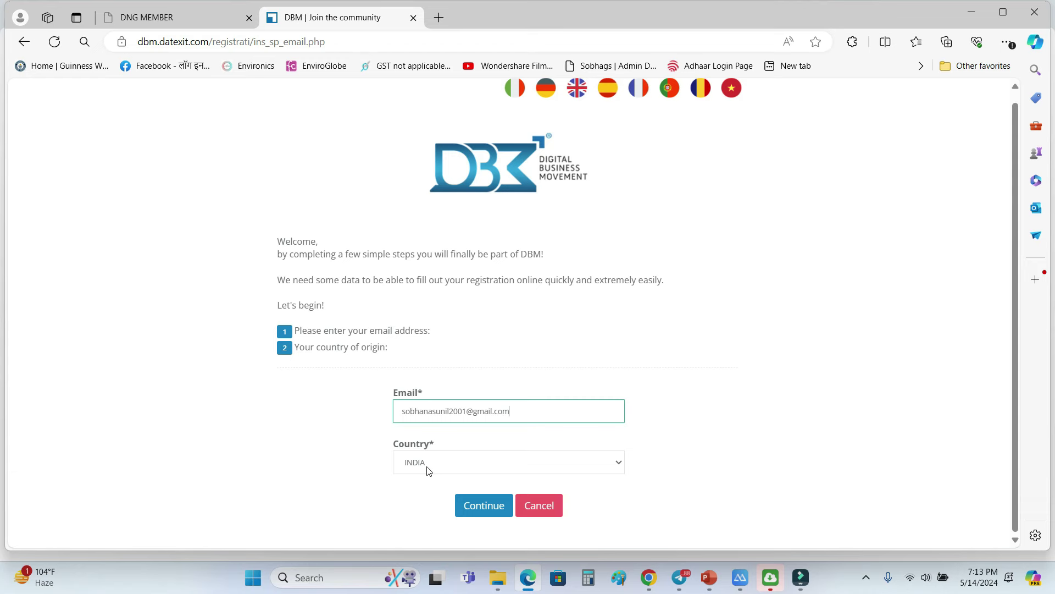
click(482, 514)
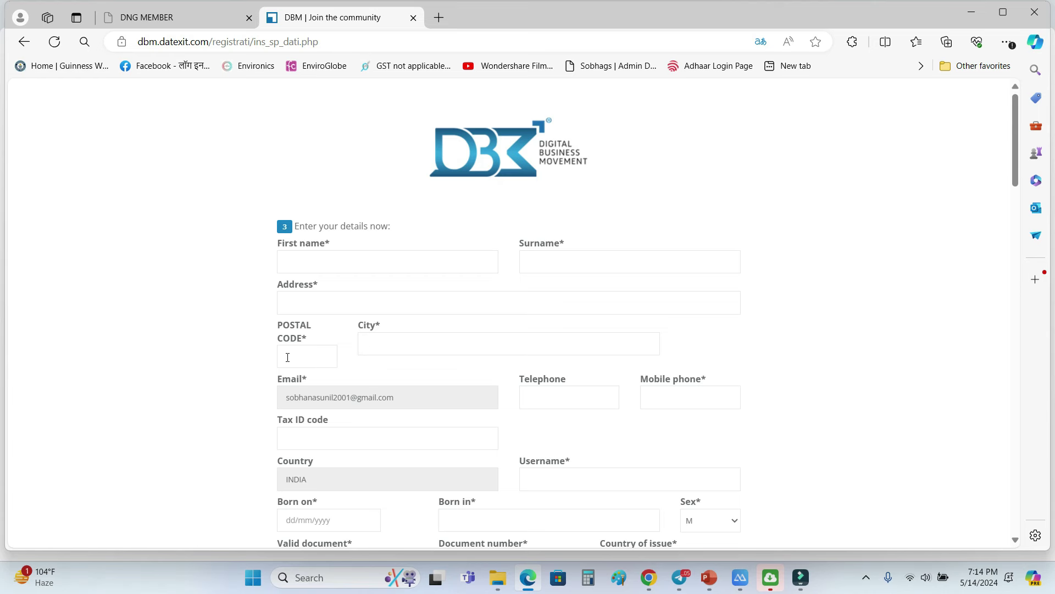
Step: Examine the details form's required fields, including the choices offered for Valid document and Citizenship, and the sections below
scroll(324, 372, down, 1)
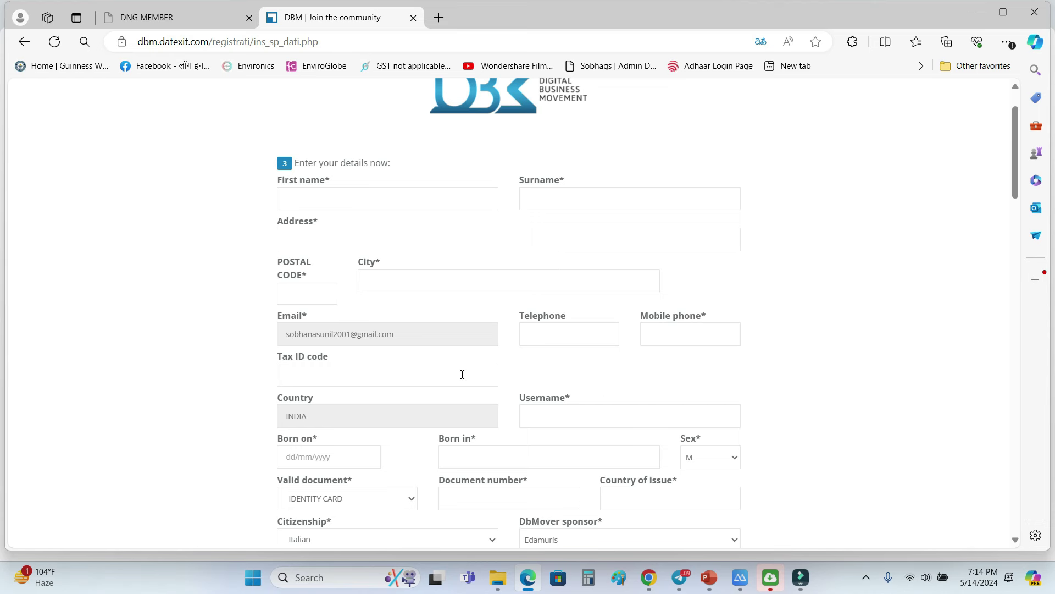
scroll(462, 372, down, 2)
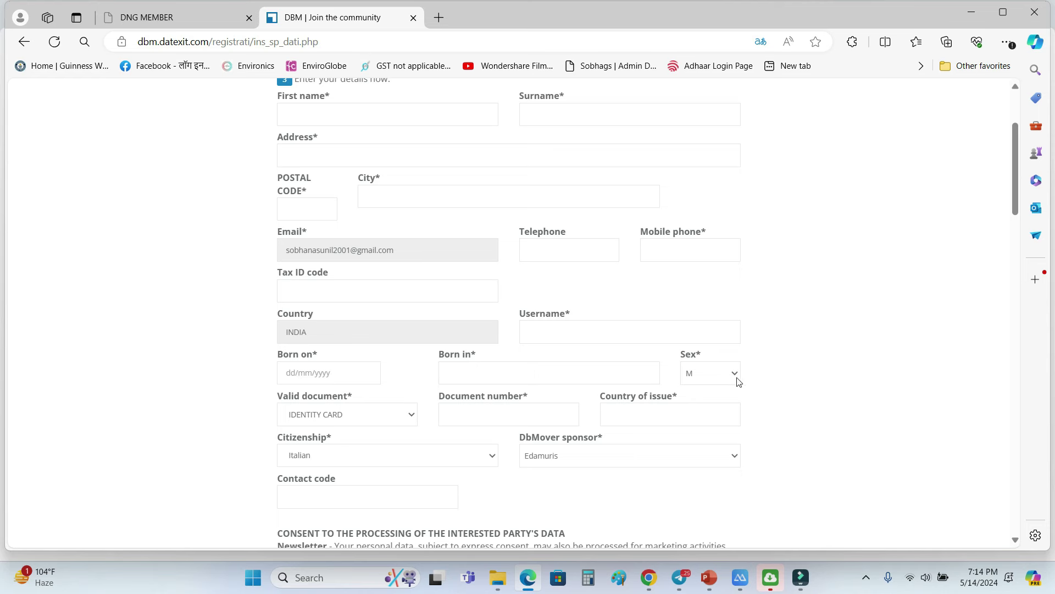
scroll(415, 374, down, 1)
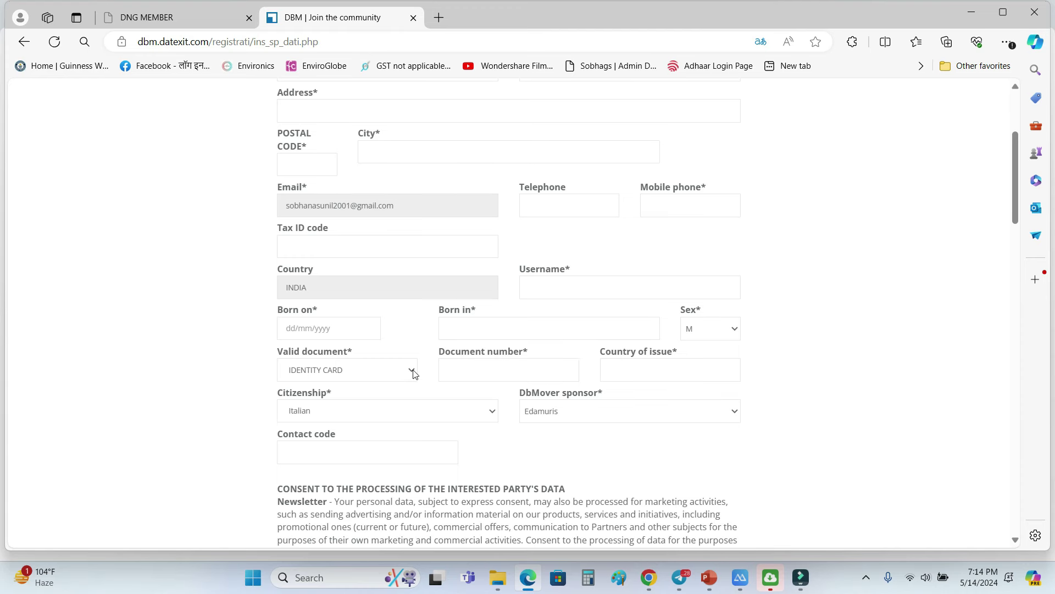
click(414, 371)
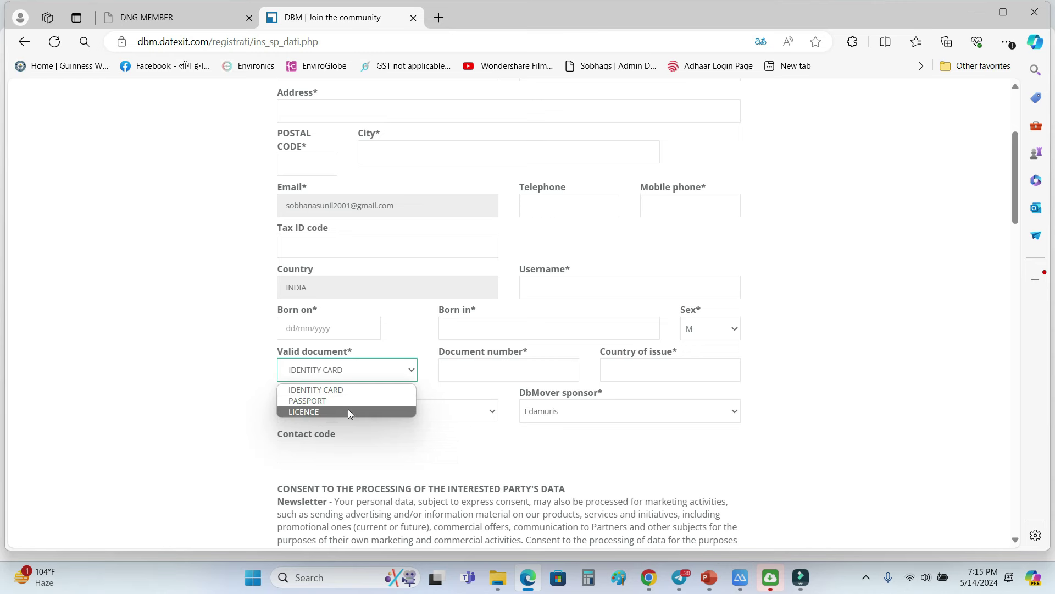
click(223, 396)
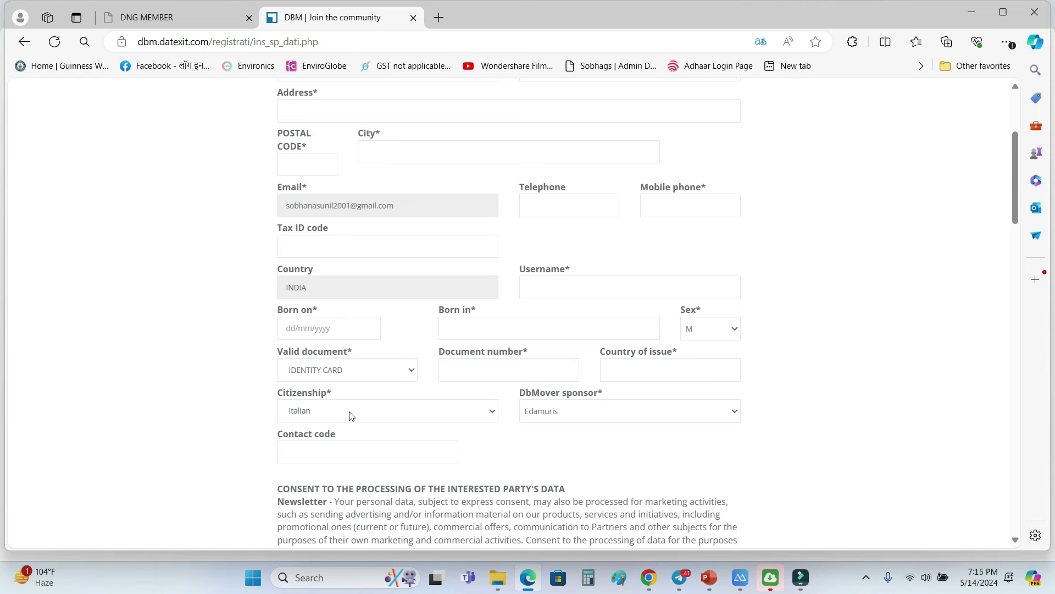
click(491, 413)
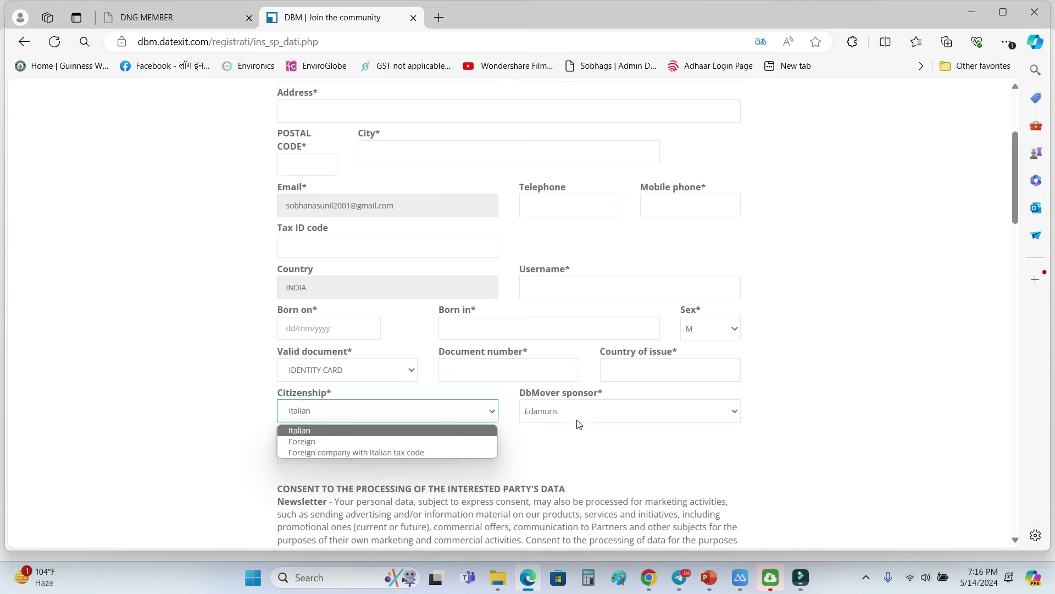
click(238, 415)
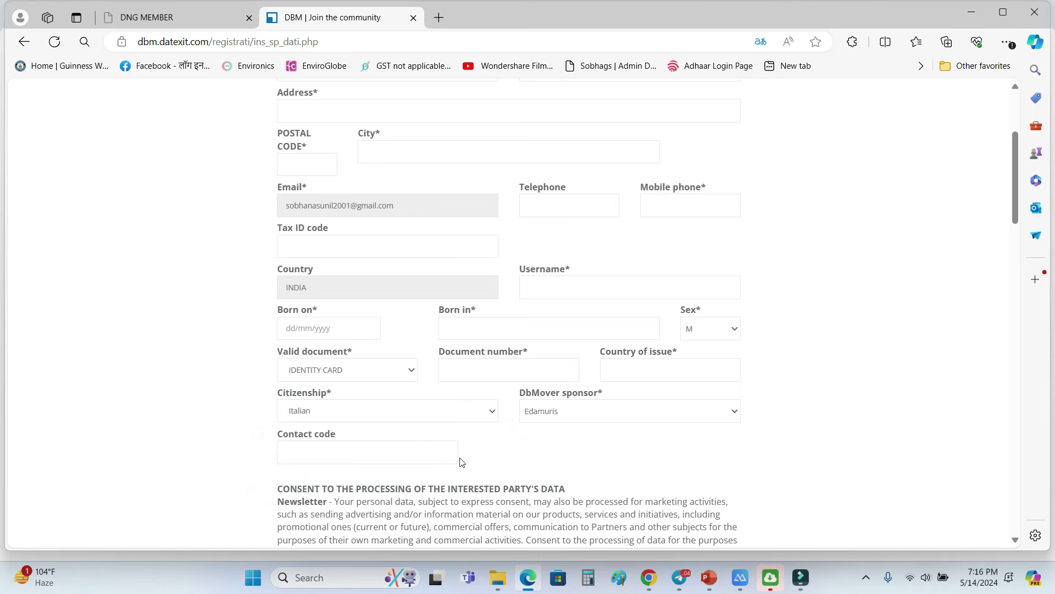
scroll(461, 462, down, 7)
scroll(461, 462, up, 9)
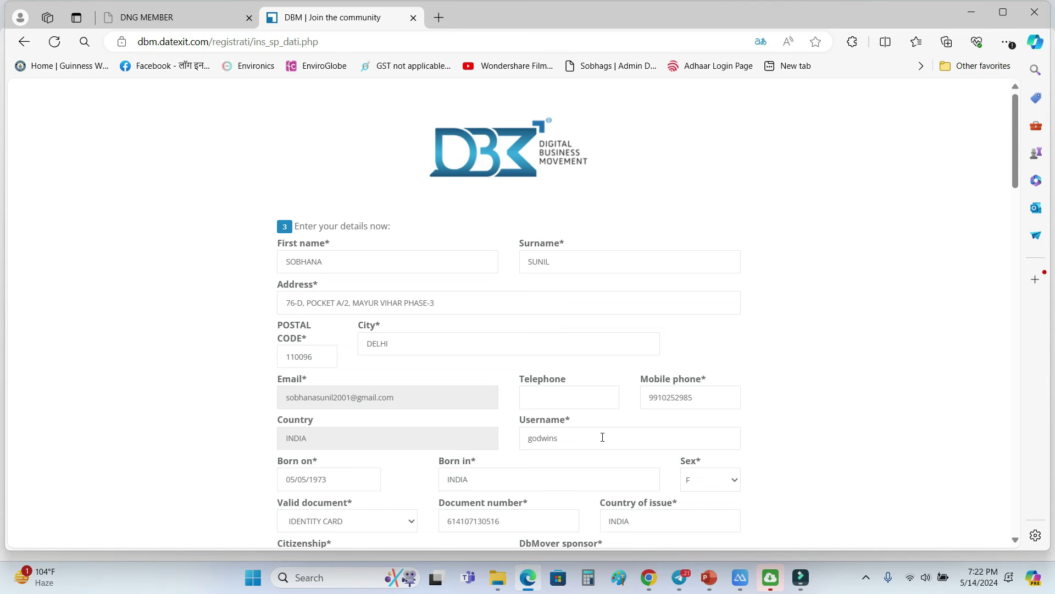
Step: Change the citizenship to Italian and return it to Foreign to compare the required fields
scroll(602, 437, down, 1)
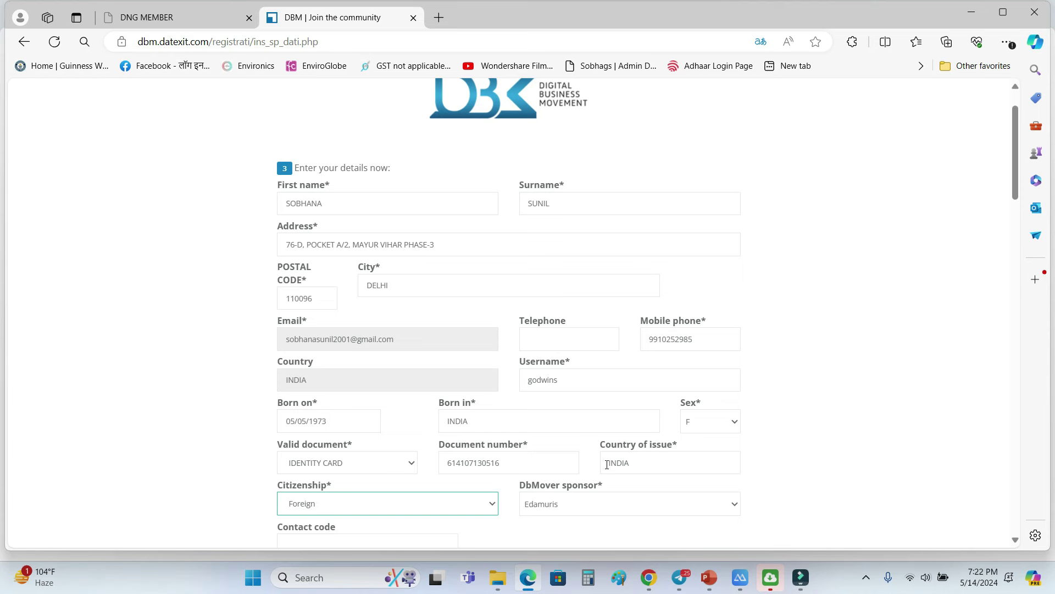
scroll(419, 487, down, 1)
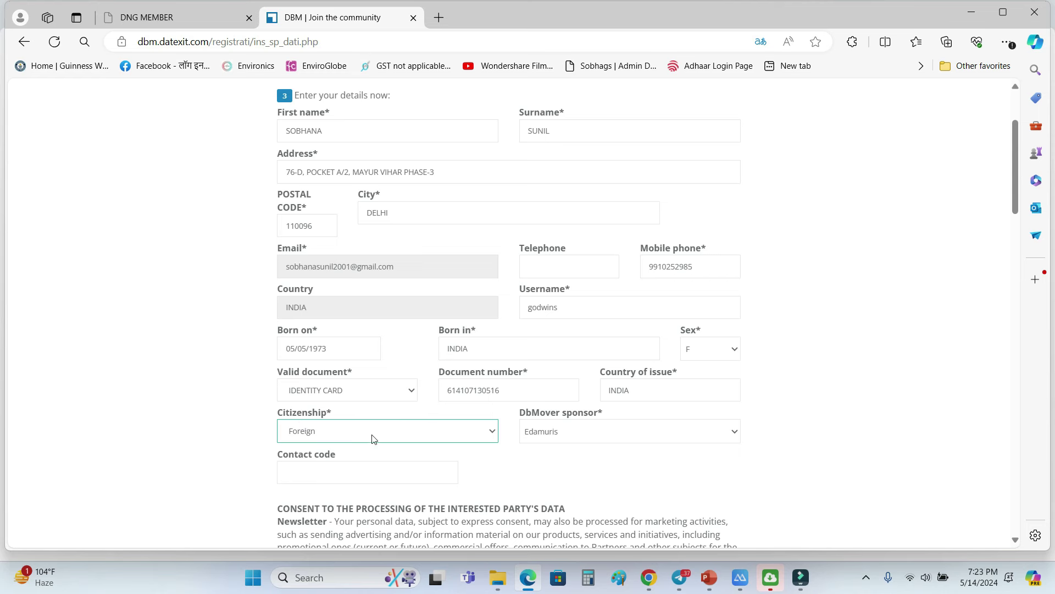
click(492, 433)
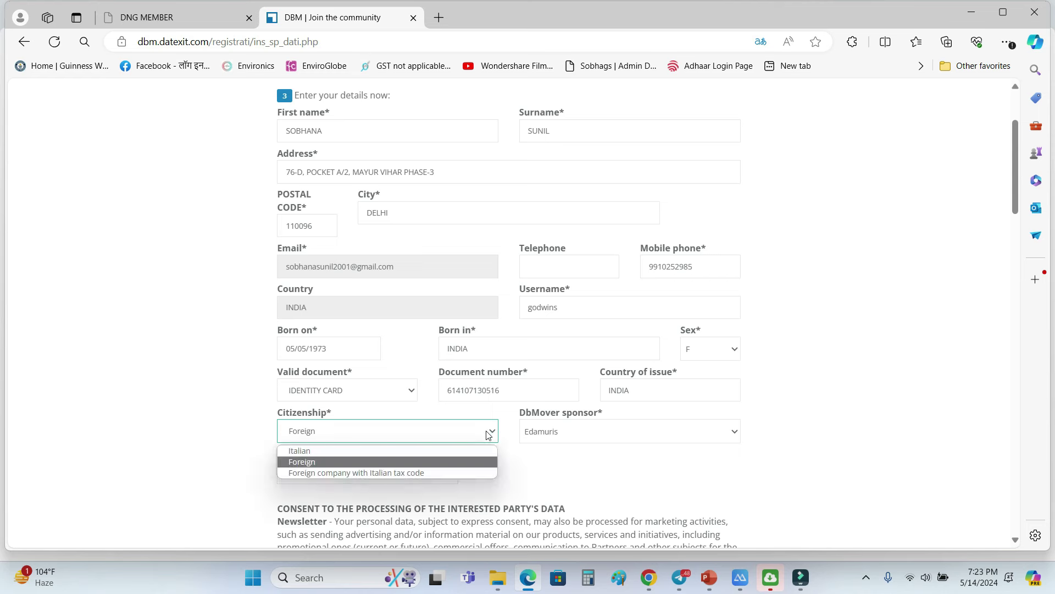
click(434, 454)
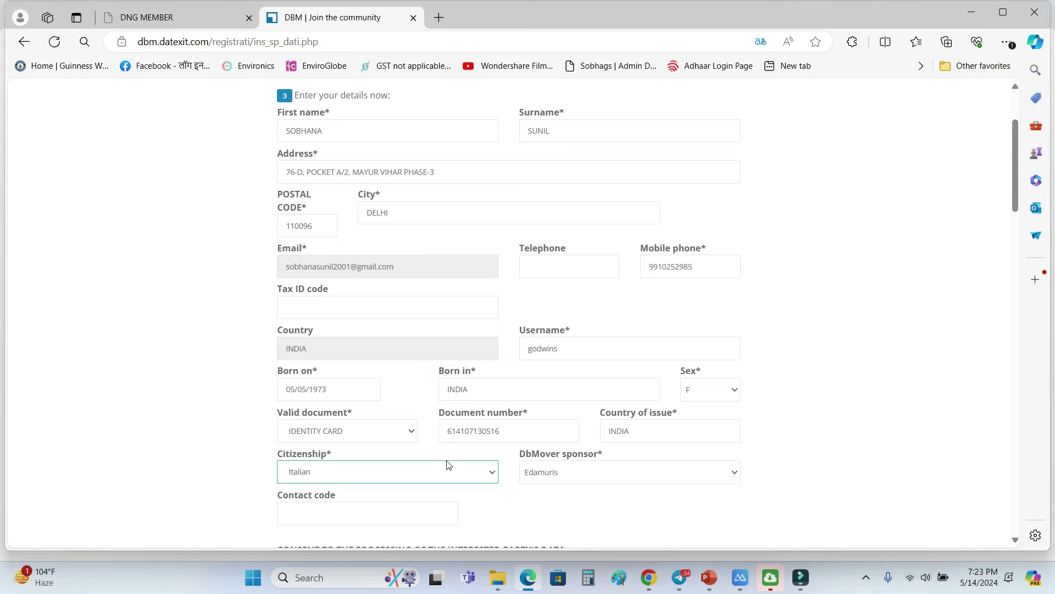
click(493, 474)
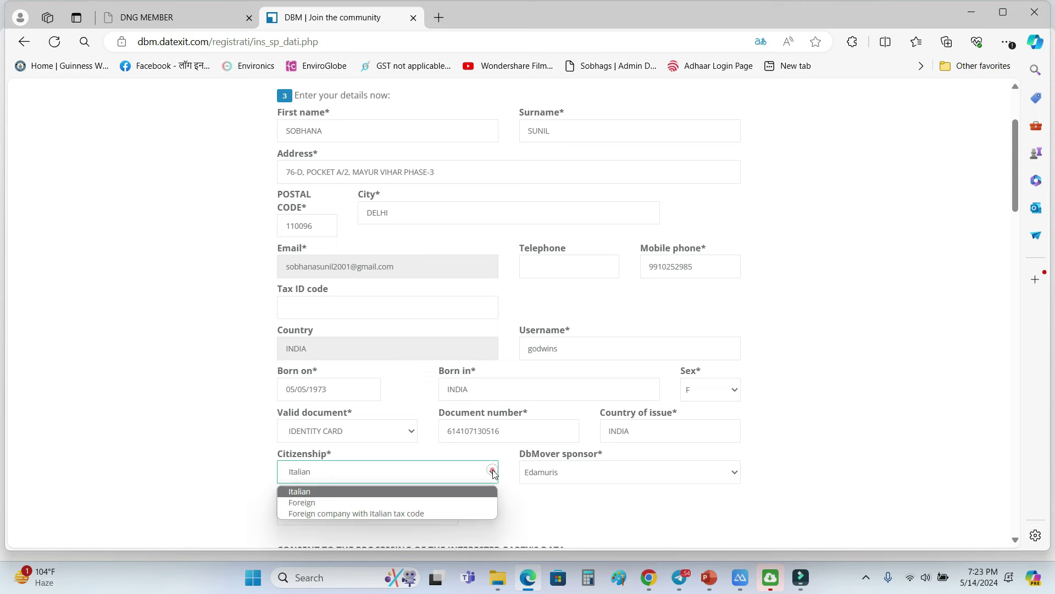
click(473, 502)
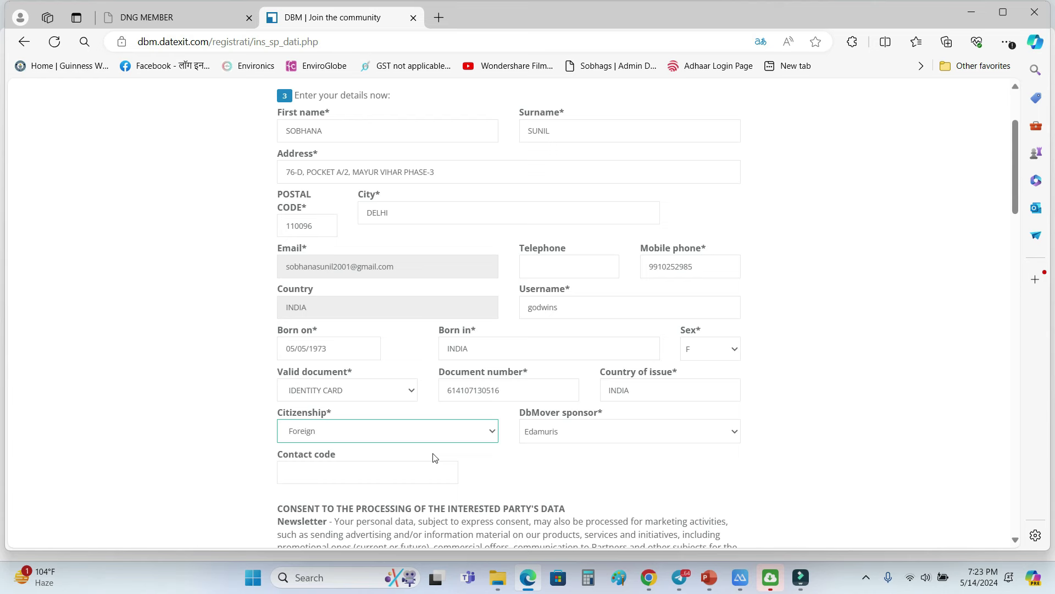
Step: Accept the Letter of Assignment IVD declaration and its related clause under Articles 1341 and 1342 of the Civil Code
scroll(435, 457, down, 1)
scroll(434, 473, up, 1)
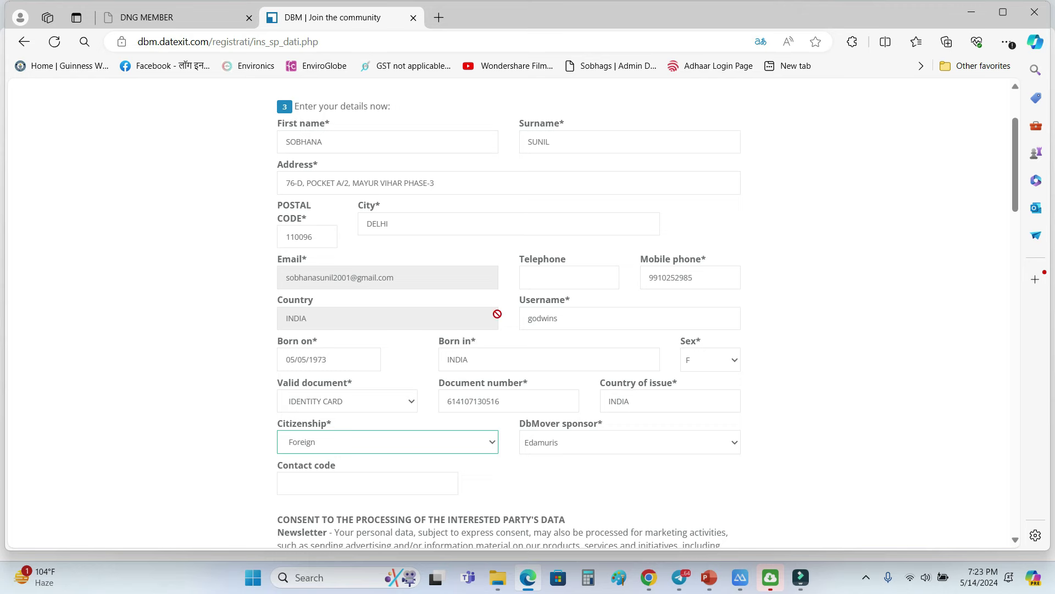
scroll(498, 319, down, 3)
scroll(498, 319, down, 2)
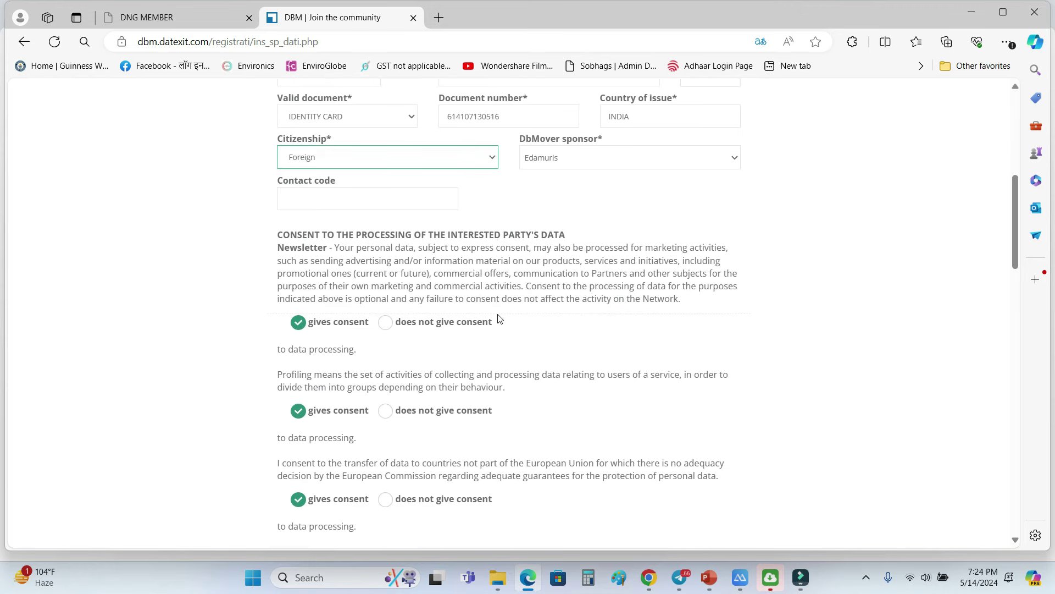
scroll(499, 319, down, 1)
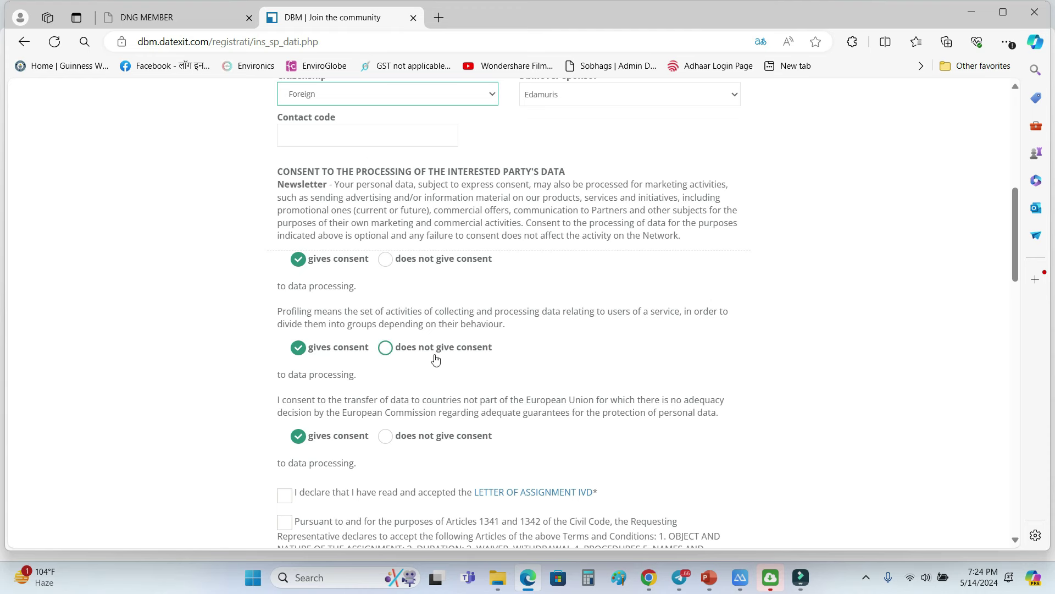
scroll(434, 358, down, 2)
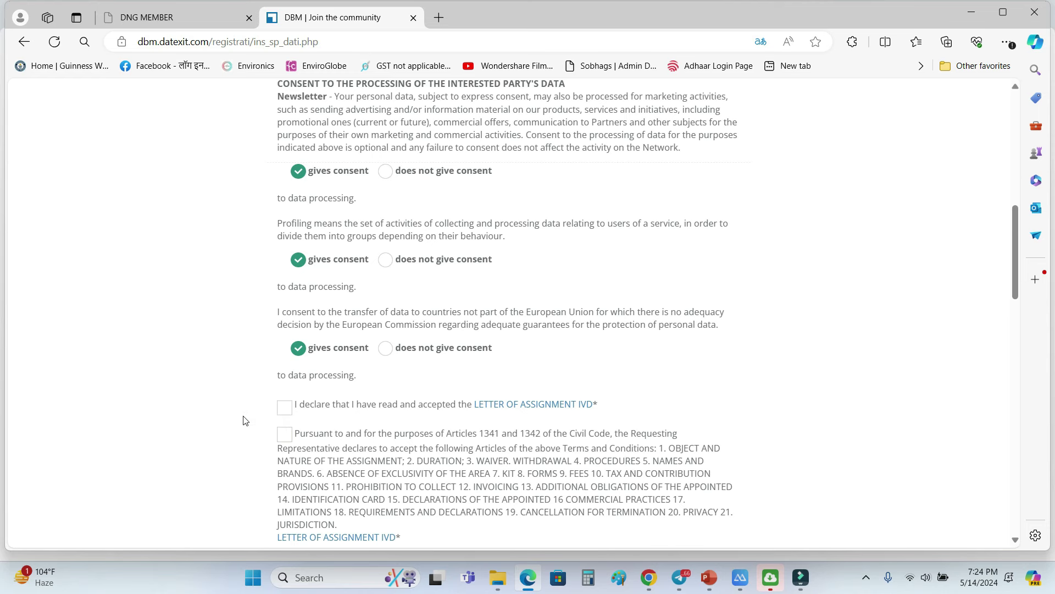
click(286, 410)
scroll(172, 443, down, 1)
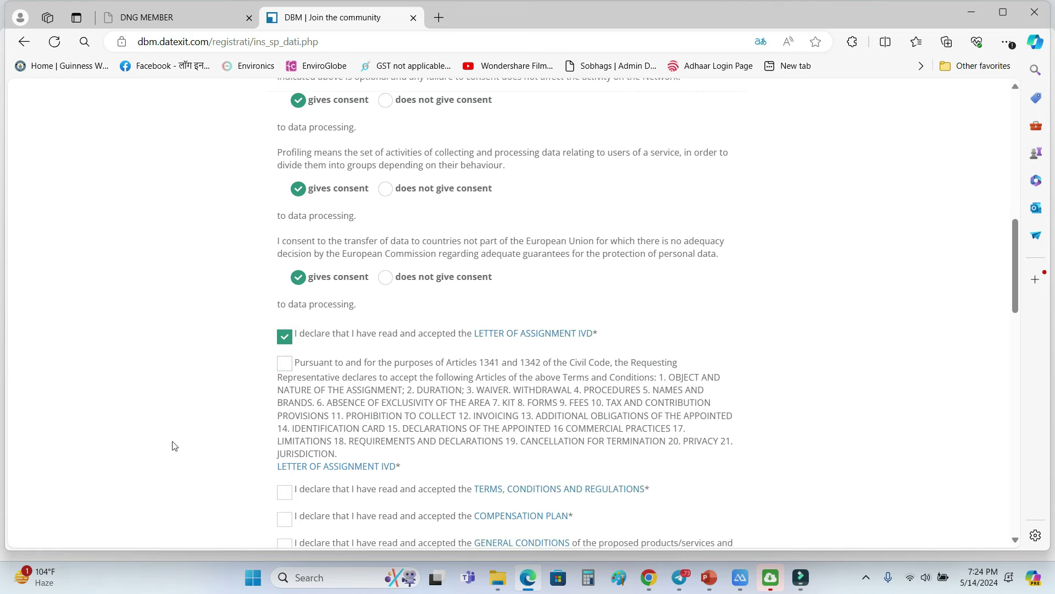
click(285, 365)
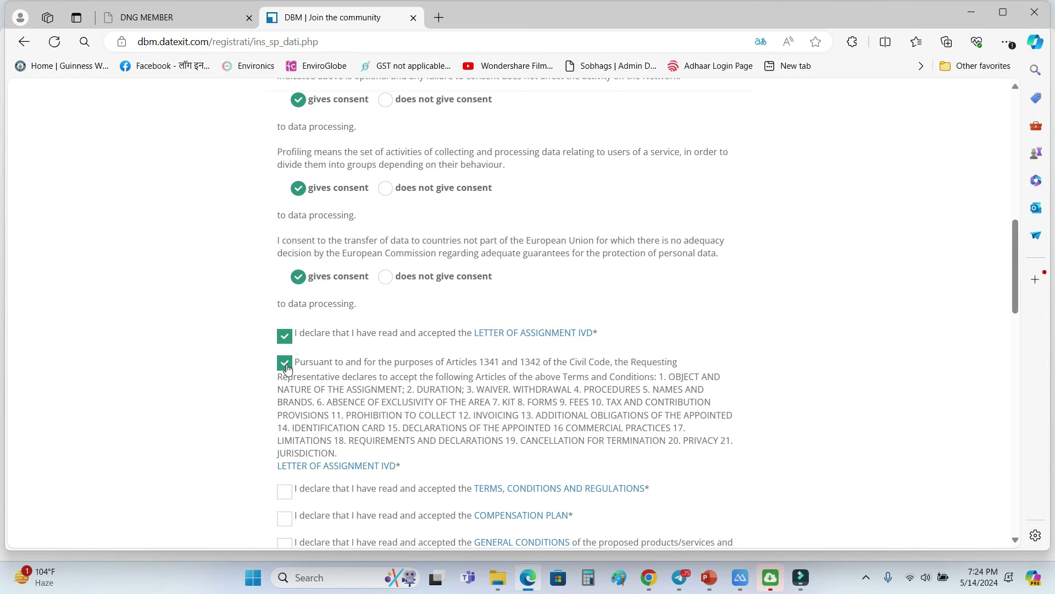
Step: Accept the declarations for the Terms, Conditions and Regulations, the Compensation Plan and the General Conditions
scroll(198, 415, down, 2)
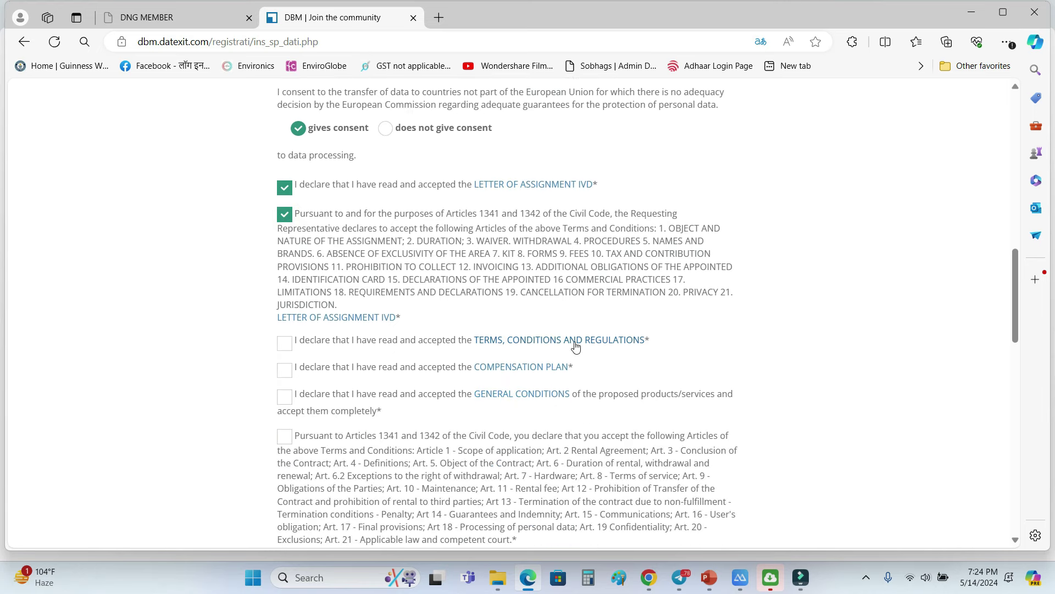
click(286, 352)
click(286, 378)
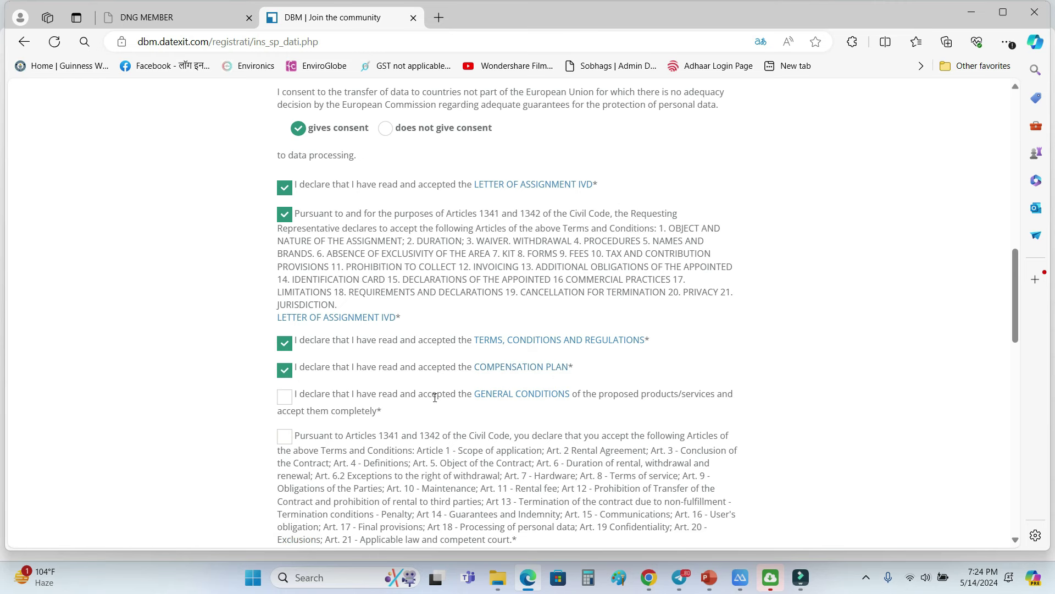
click(285, 399)
Step: Accept the Articles 1341 and 1342 clause covering the rental terms and the GDPR Article 13 information declaration
scroll(435, 404, down, 1)
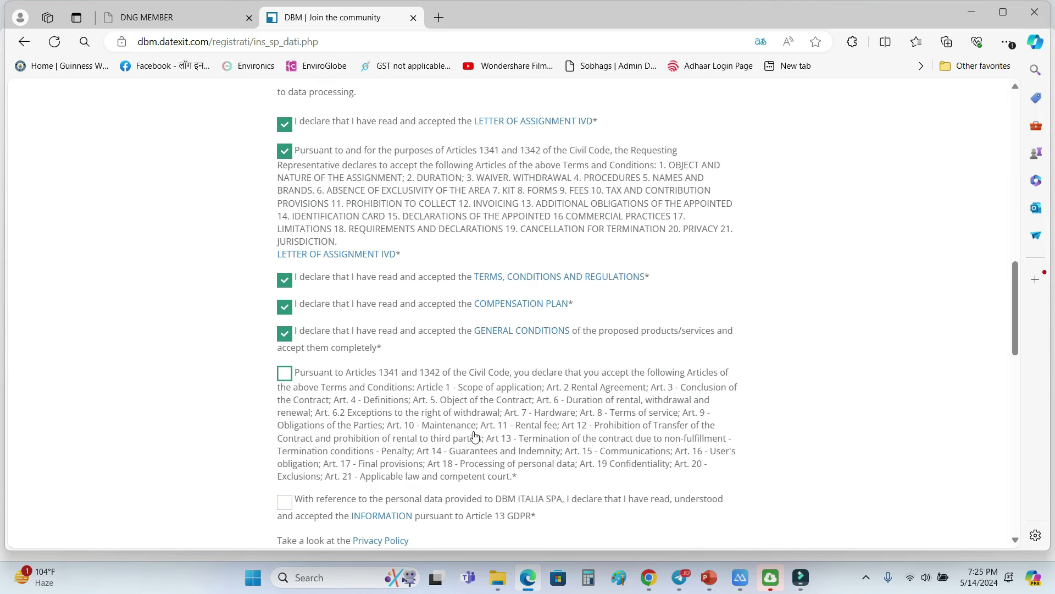
click(286, 374)
scroll(221, 421, down, 2)
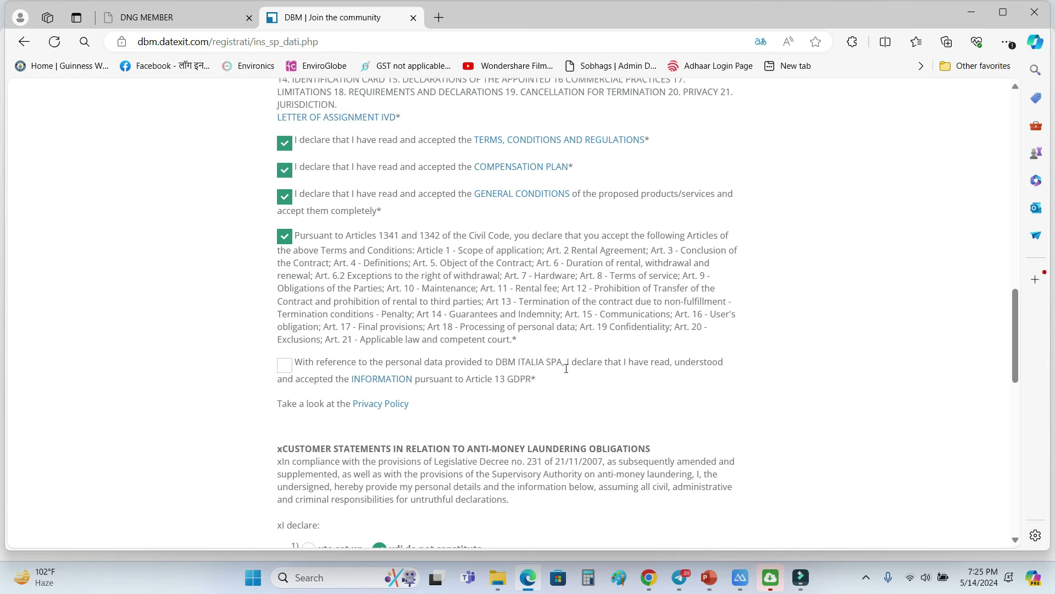
click(286, 375)
Step: Review the accepted consents and anti-money laundering statements, and submit the registration form
scroll(195, 241, up, 4)
scroll(195, 240, down, 2)
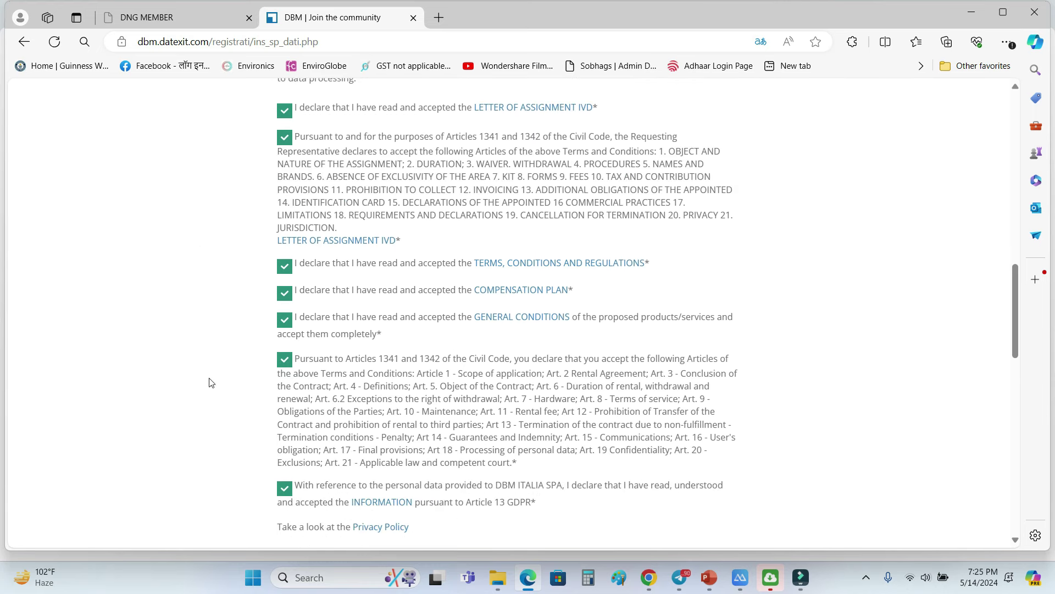
scroll(208, 382, up, 3)
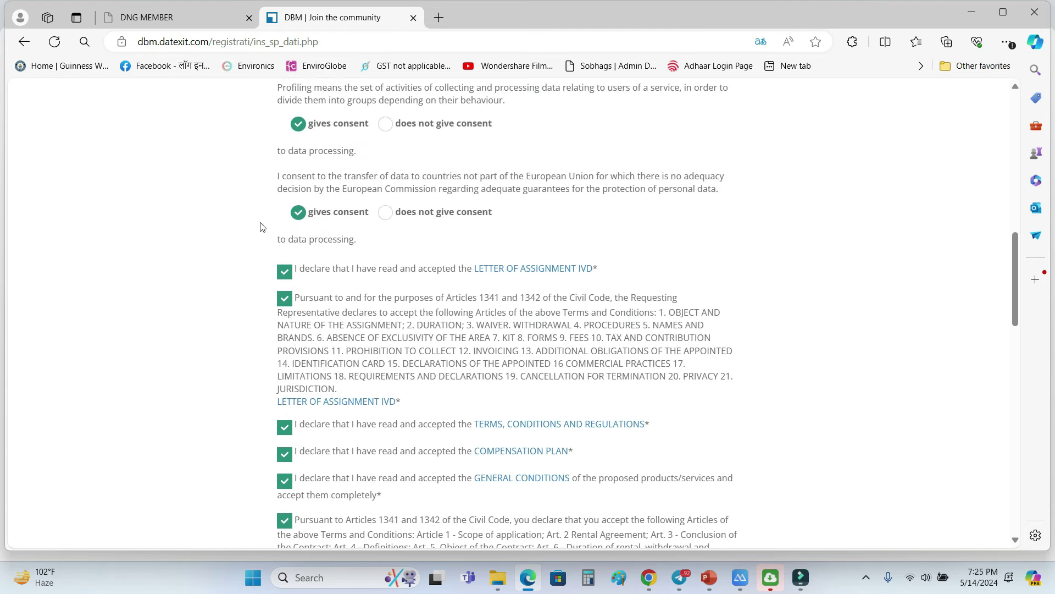
scroll(250, 301, down, 5)
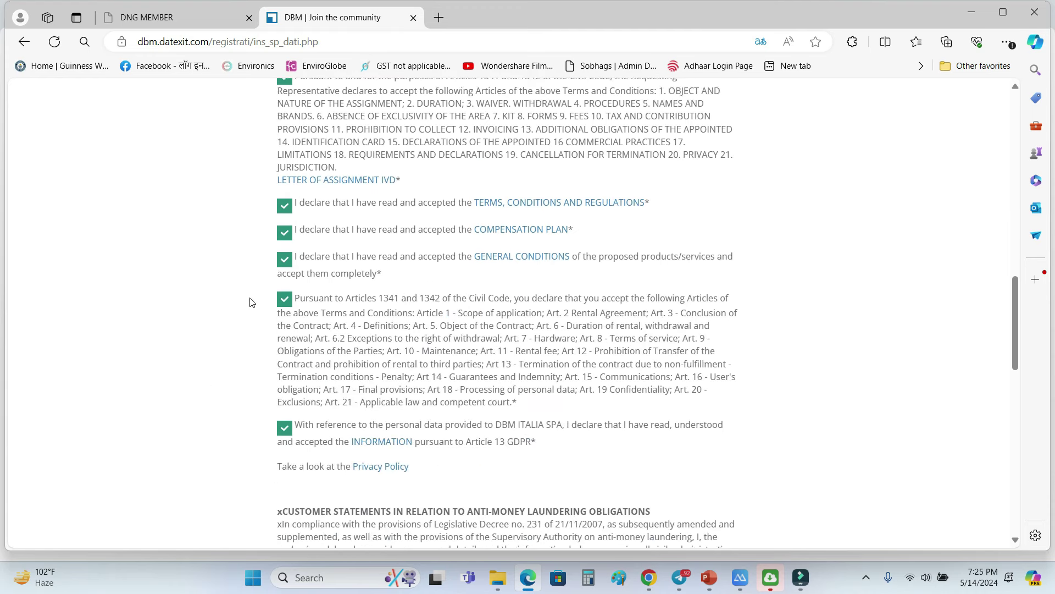
scroll(250, 302, down, 4)
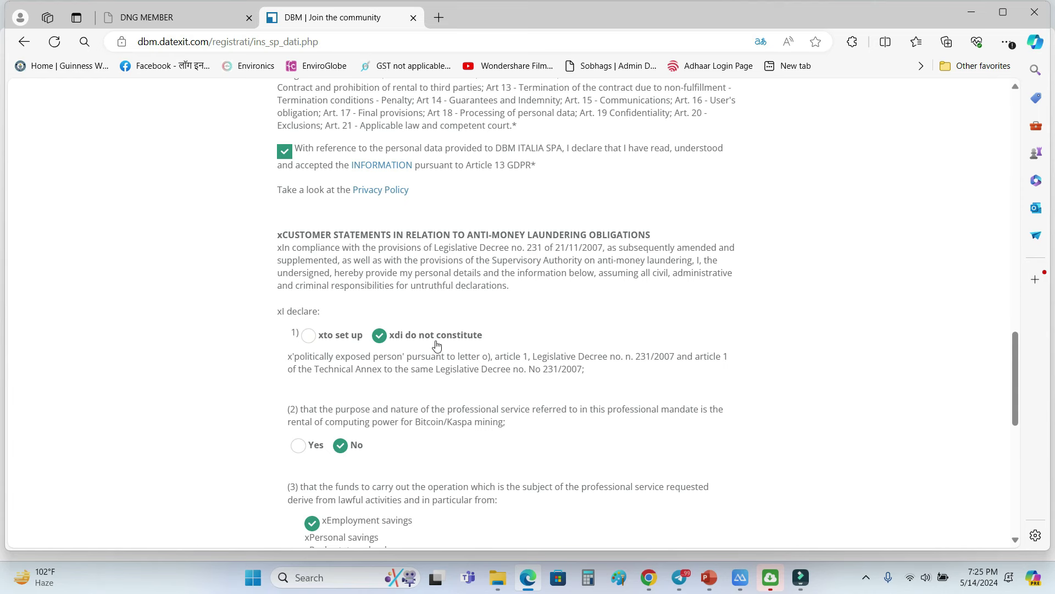
scroll(399, 375, down, 2)
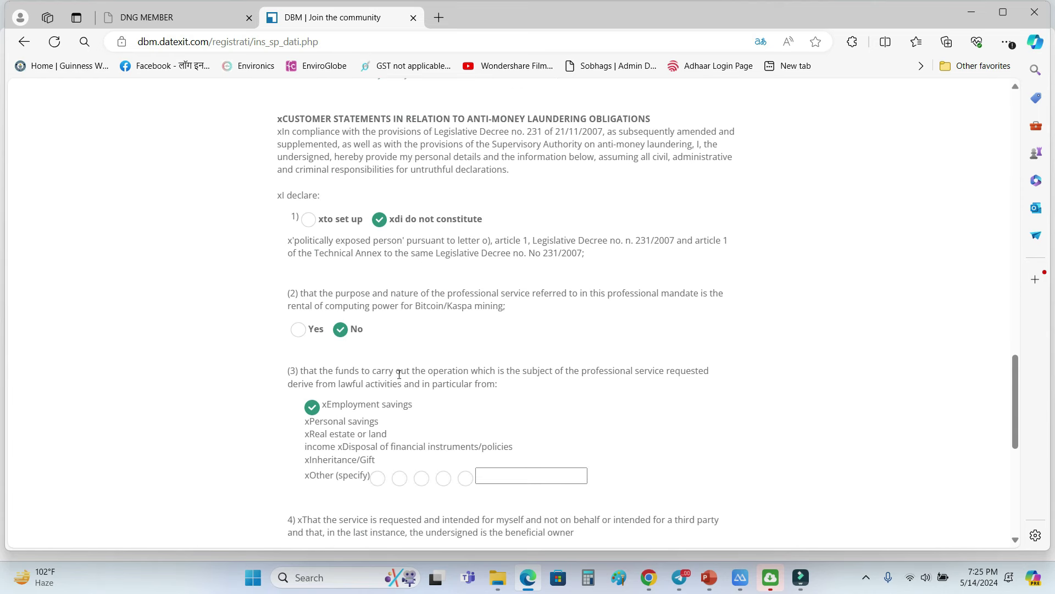
scroll(399, 374, down, 2)
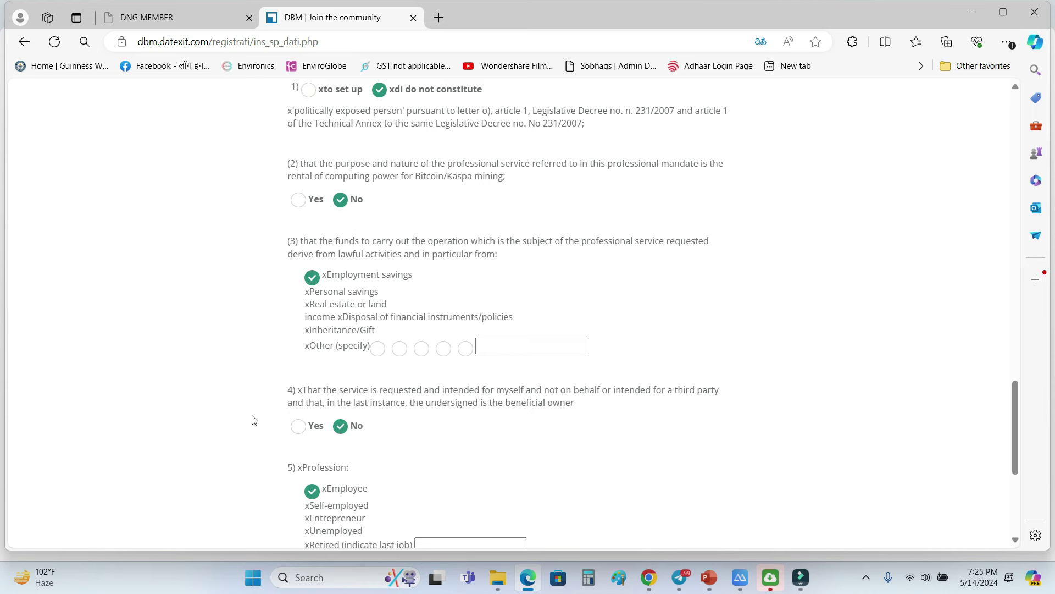
scroll(254, 420, down, 2)
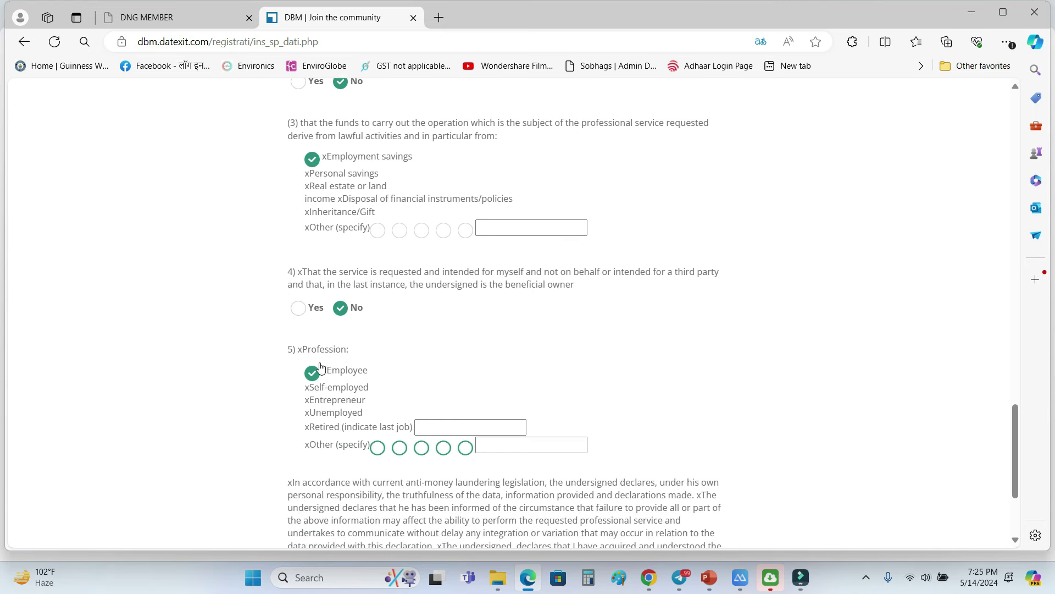
scroll(222, 436, down, 3)
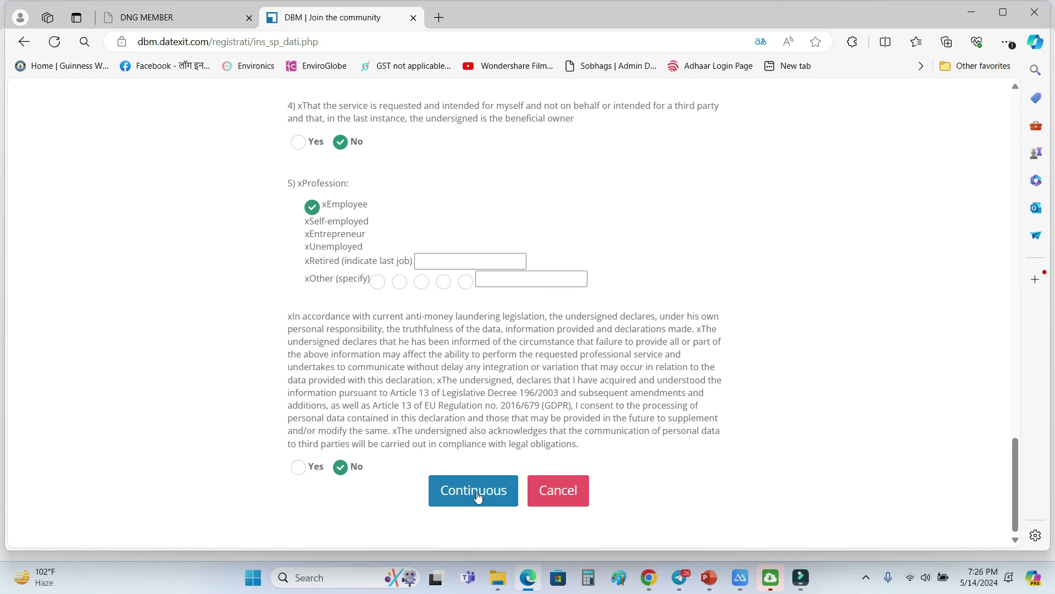
click(477, 496)
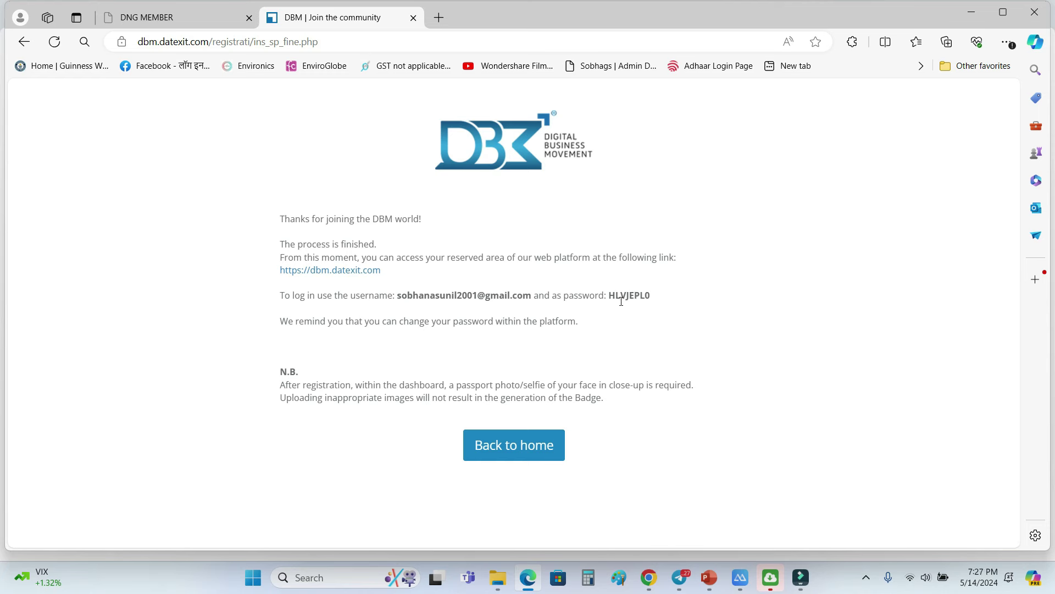
Step: Copy the generated account password and log in to the DBM reserved area with the registered e-mail and that password
double_click(647, 297)
key(ctrl+c)
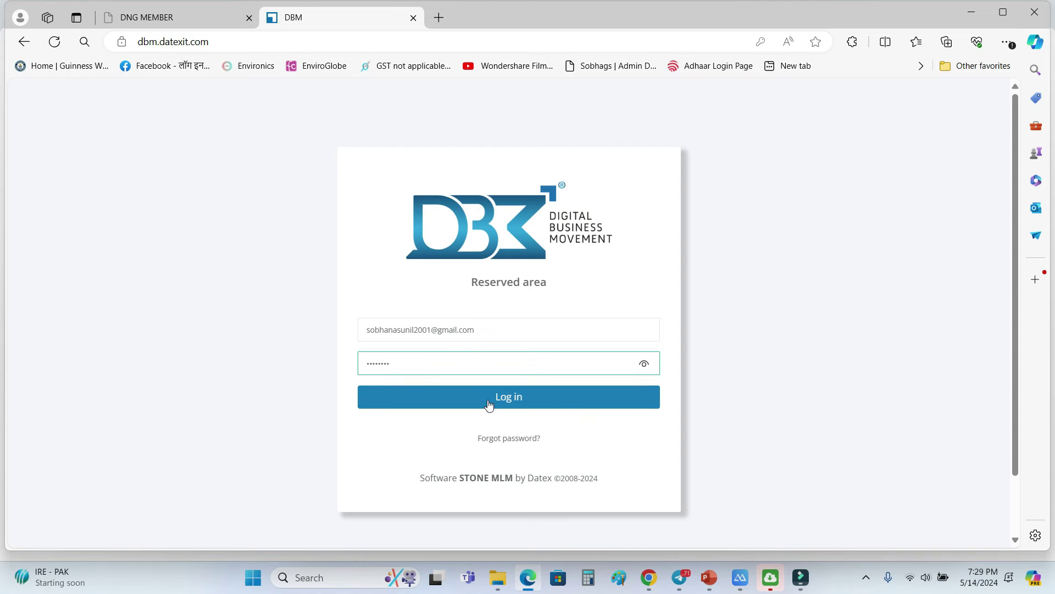
click(505, 405)
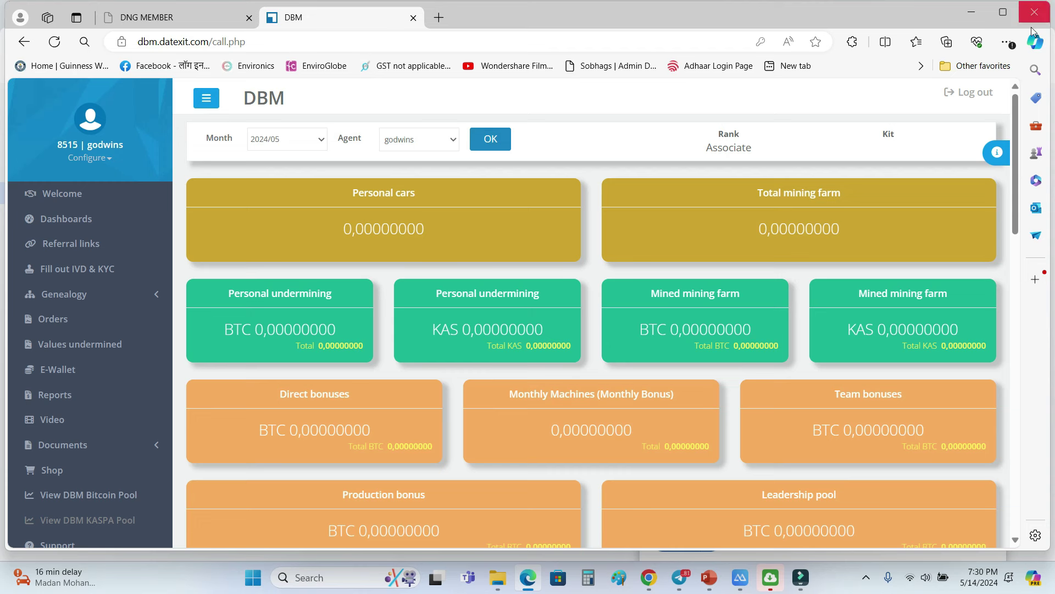
Step: Look over the member dashboard and the account configuration options under the profile name
click(1006, 43)
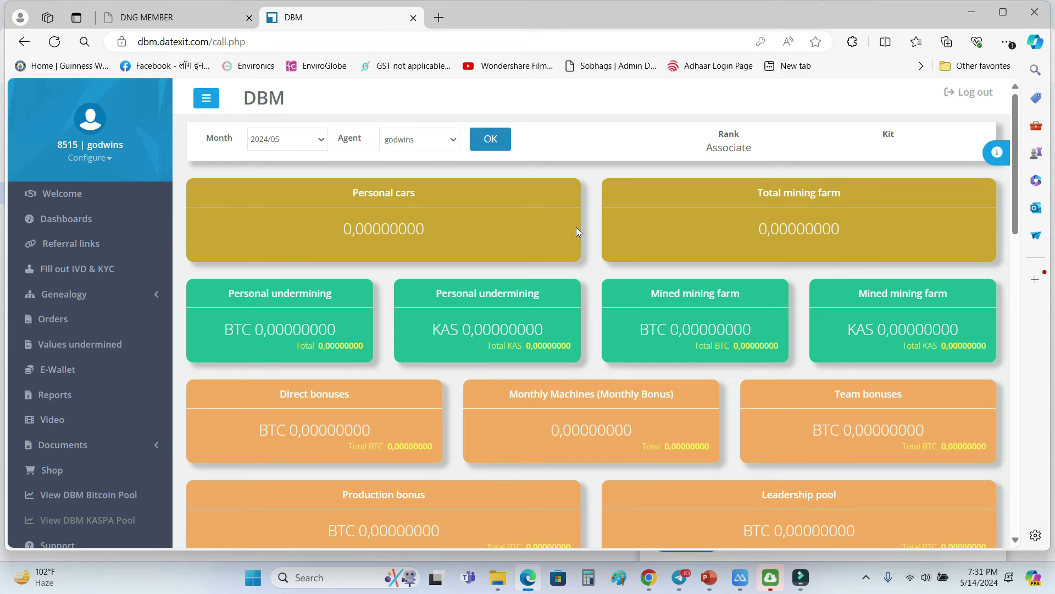
scroll(576, 226, down, 2)
scroll(576, 231, up, 2)
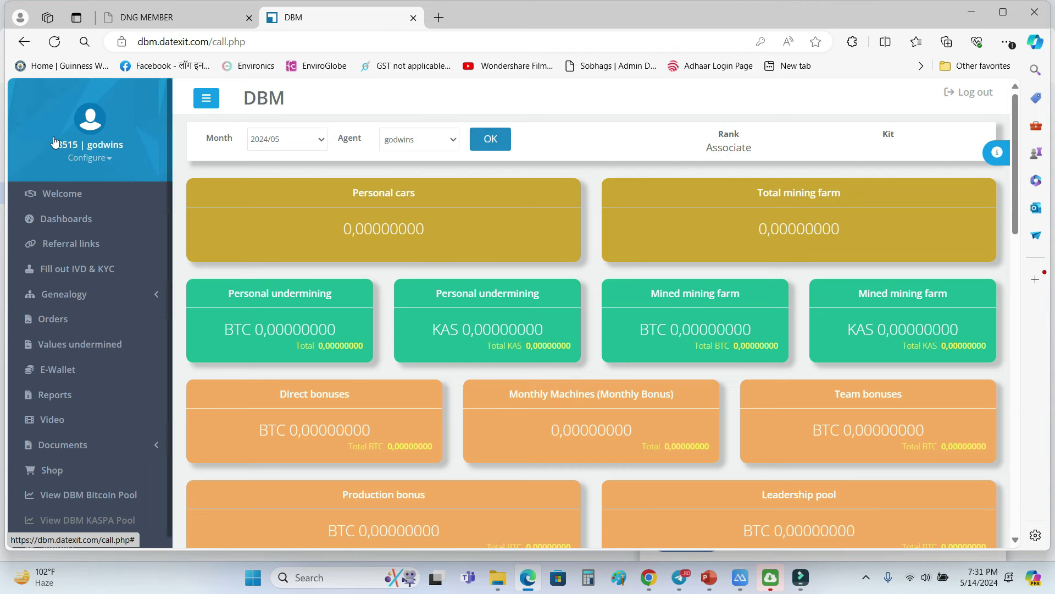
click(109, 160)
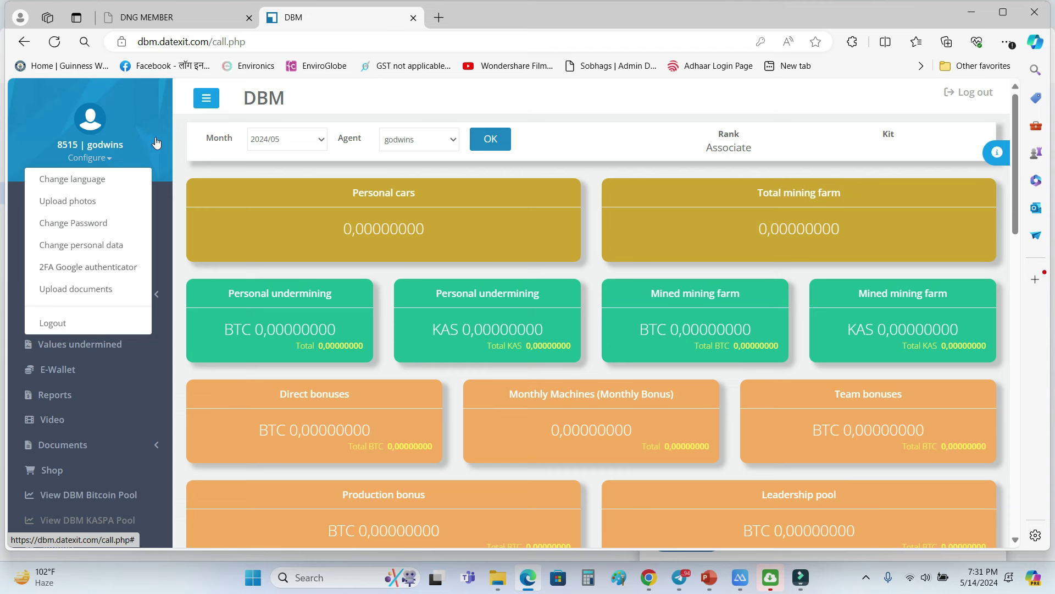
click(153, 108)
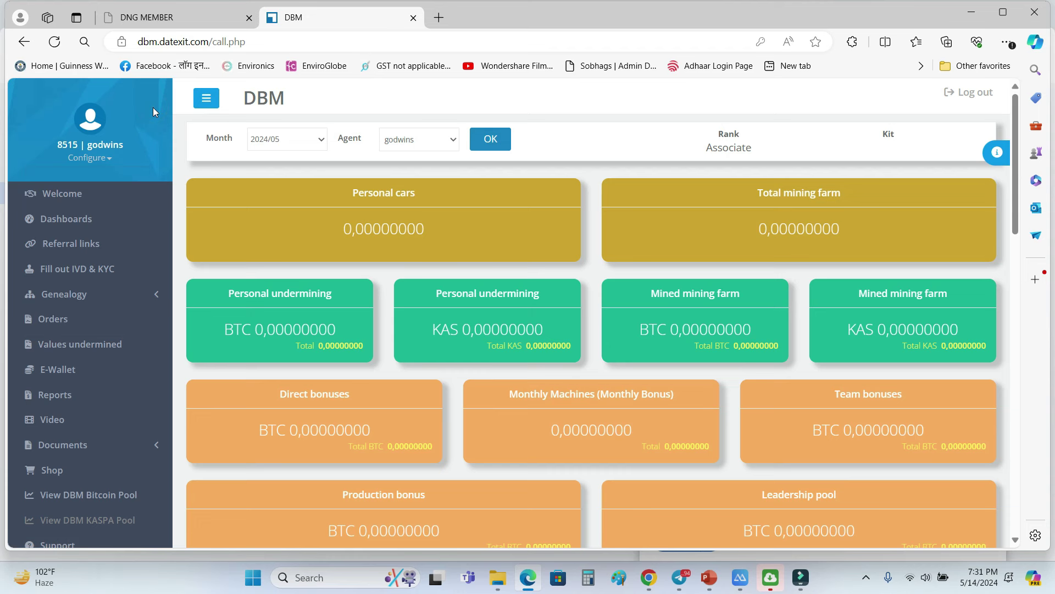